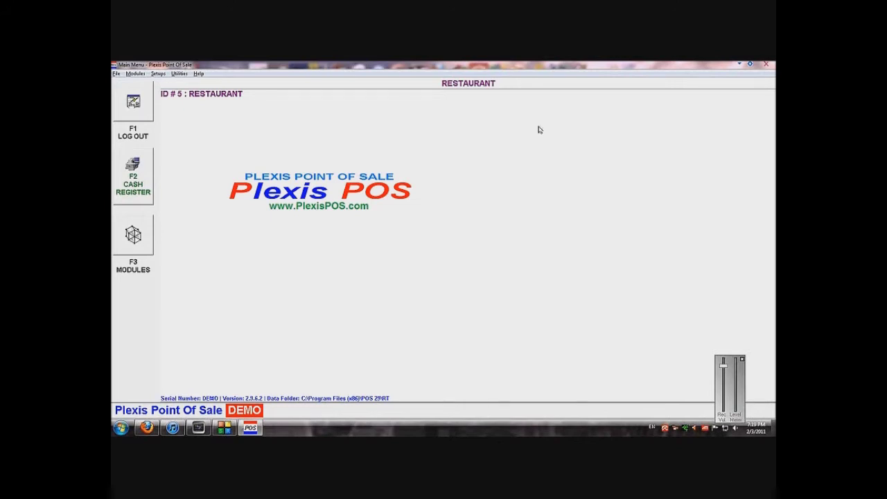
- Open Inventory Items from the Modules > Inventory Control menu
click(135, 73)
mouse_move(170, 102)
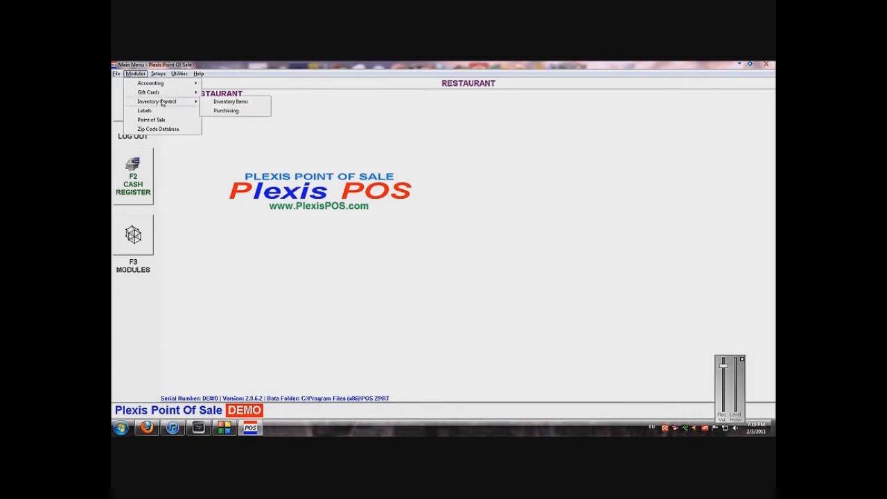
click(224, 102)
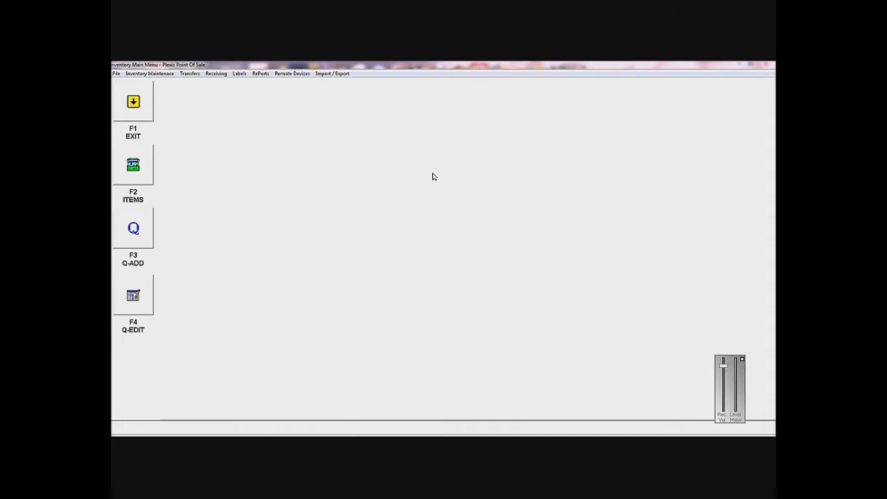
- Start a new inventory item with item number 1
click(133, 174)
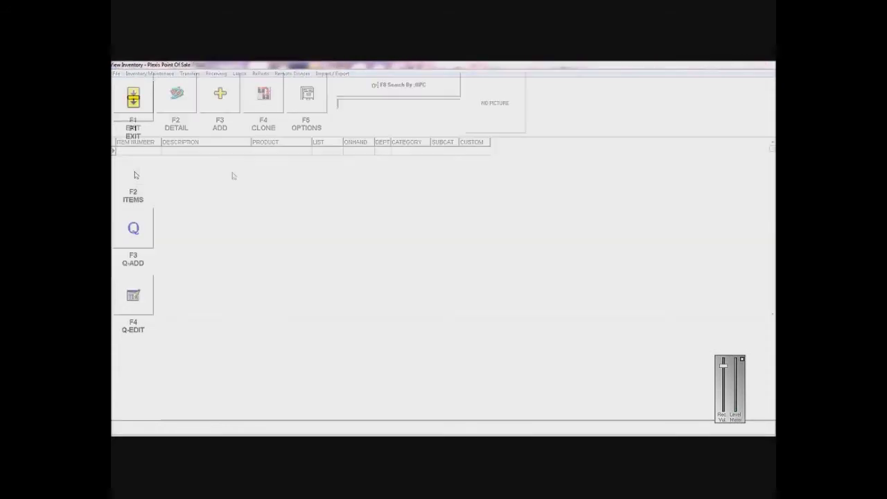
click(222, 100)
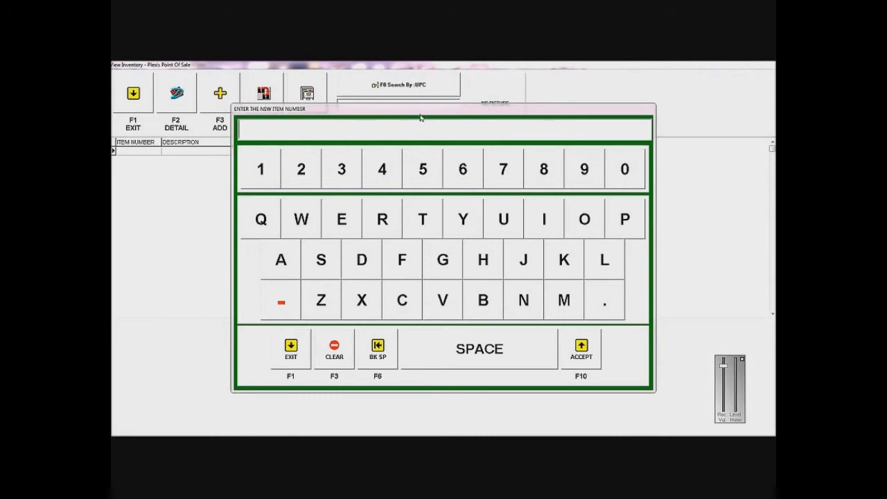
click(267, 172)
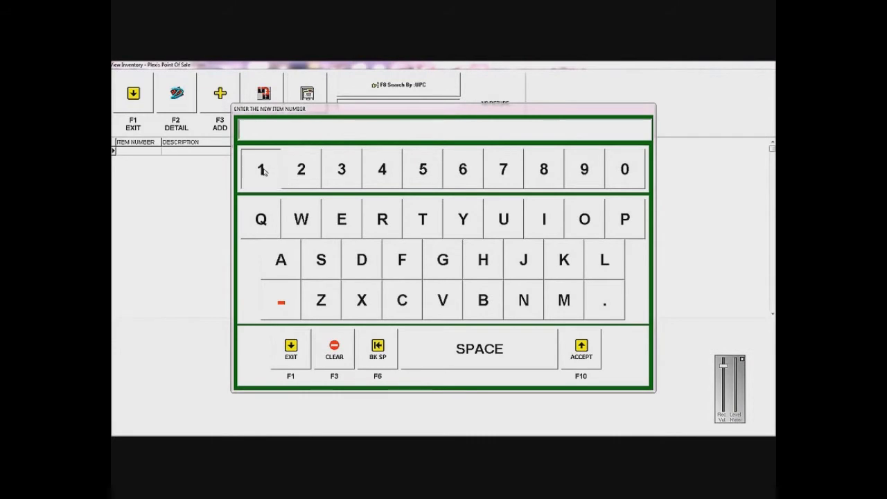
click(591, 345)
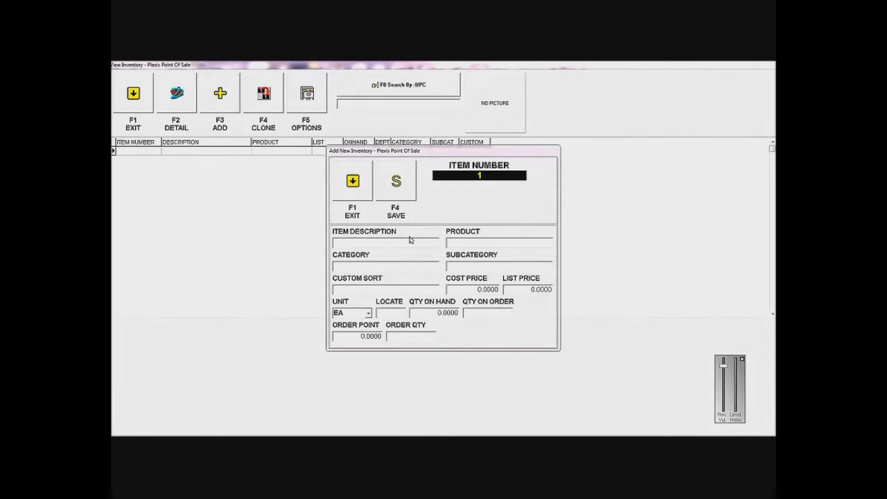
- Enter CAKE as description and product, category DESSERTS, subcategory CHOCOLATE, cost 3, list price 5
text(CAKECAKE)
key(Return)
text(DESSERTS)
key(Return)
text(CHO)
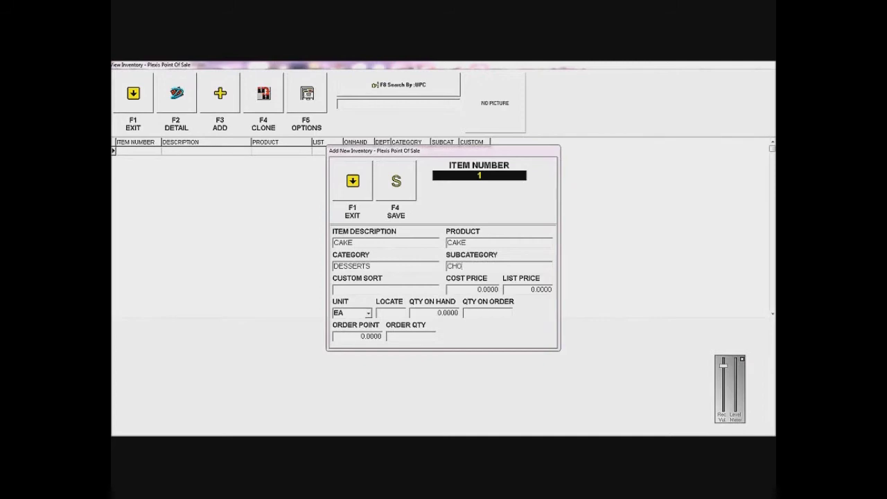
text(COLATE)
key(Tab)
key(BackSpace)
key(BackSpace)
key(BackSpace)
key(BackSpace)
key(BackSpace)
key(BackSpace)
text(3)
key(Tab)
key(BackSpace)
key(BackSpace)
key(BackSpace)
key(BackSpace)
key(BackSpace)
key(BackSpace)
text(5)
- Save the new item and enter DESS as the cake's department
click(403, 185)
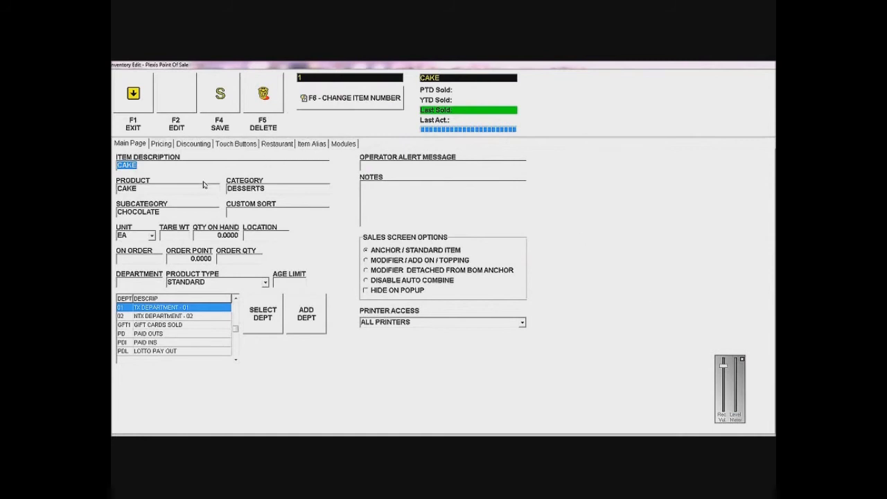
key(Tab)
key(Tab)
text(DESS)
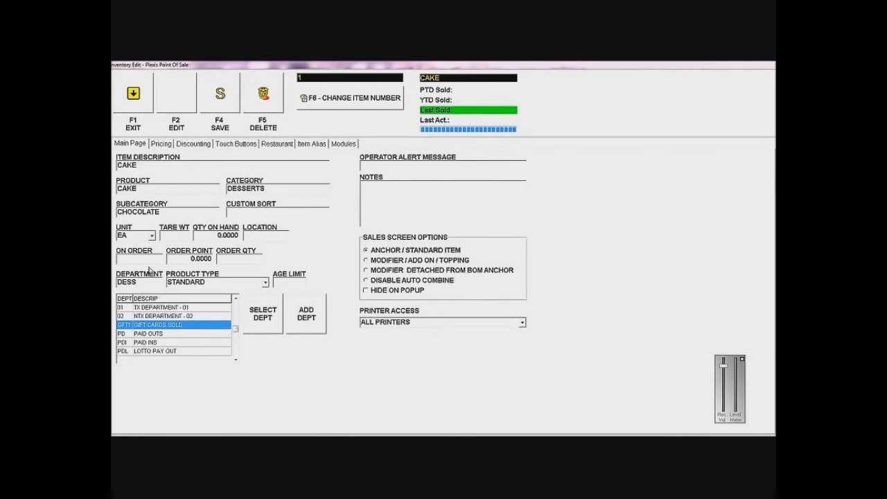
key(Return)
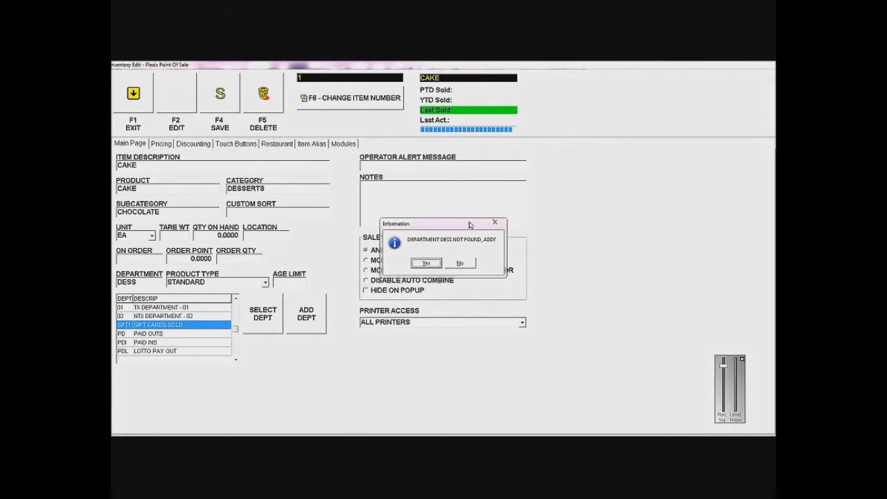
- Create the new department DESS with description DESSERTS and save it
click(427, 264)
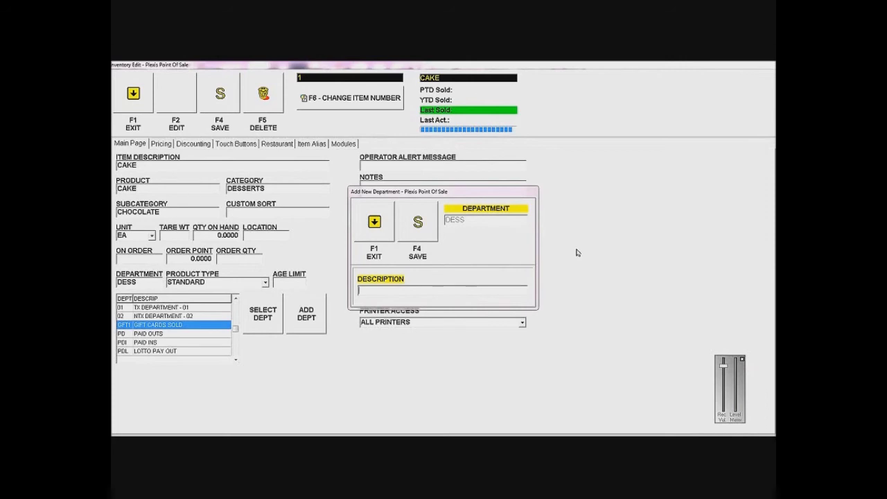
text(DESSERTS)
click(426, 223)
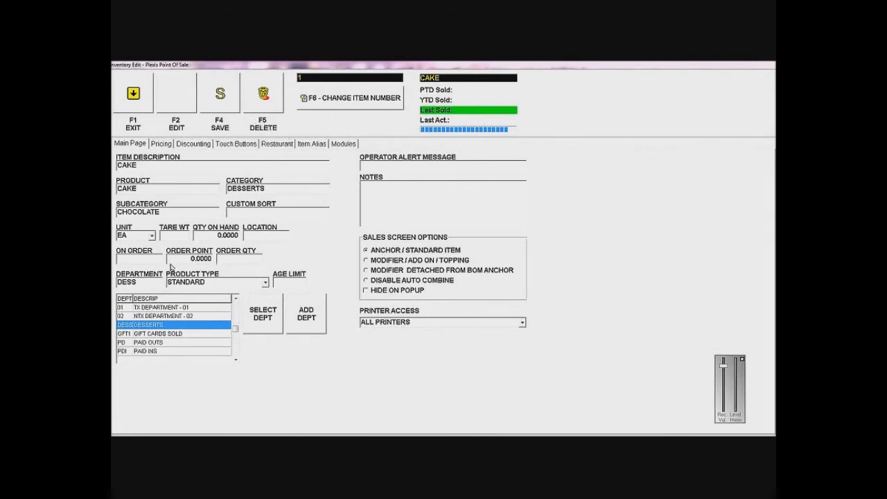
- Review CAKE's pricing (list price 5.0000), then its discounting options
click(167, 144)
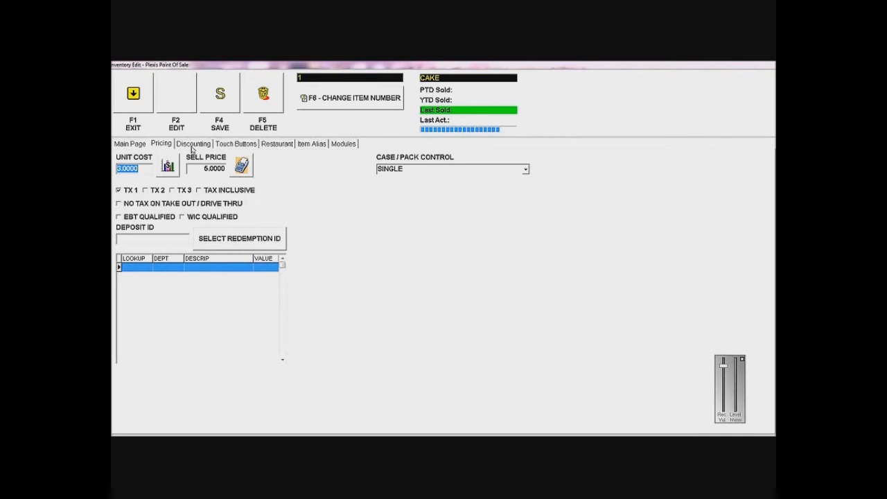
click(193, 147)
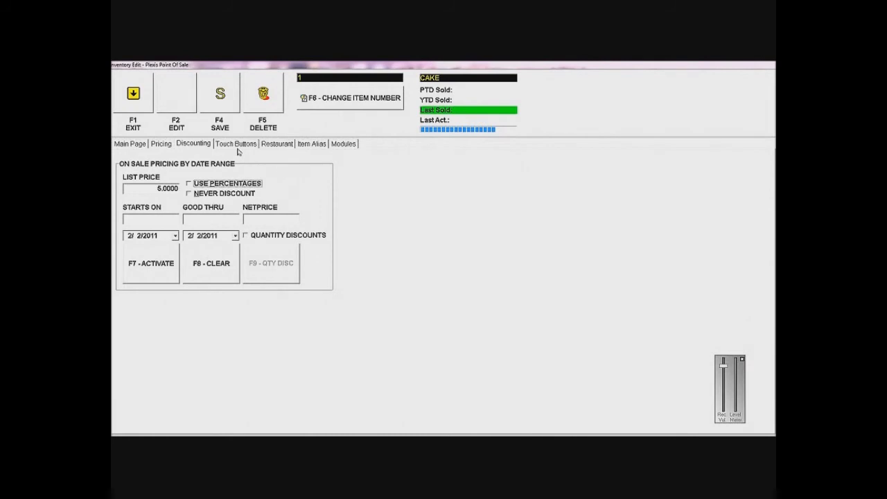
- Set touch button line 1 to 'cake' and clear button lines 2 through 5
click(236, 144)
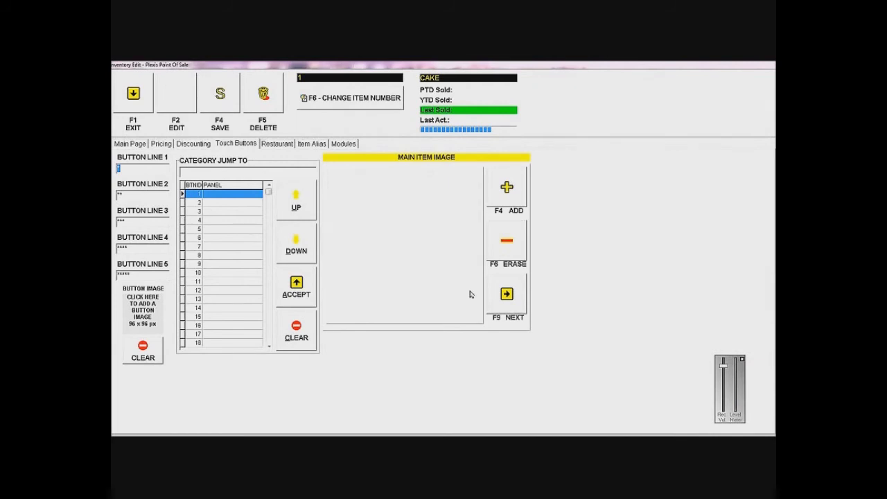
text(cake)
key(Tab)
key(Delete)
key(Tab)
key(Delete)
key(Tab)
key(Delete)
key(Tab)
key(Delete)
- Begin adding a main item image from the ITEMS folder, then cancel without choosing one
click(507, 187)
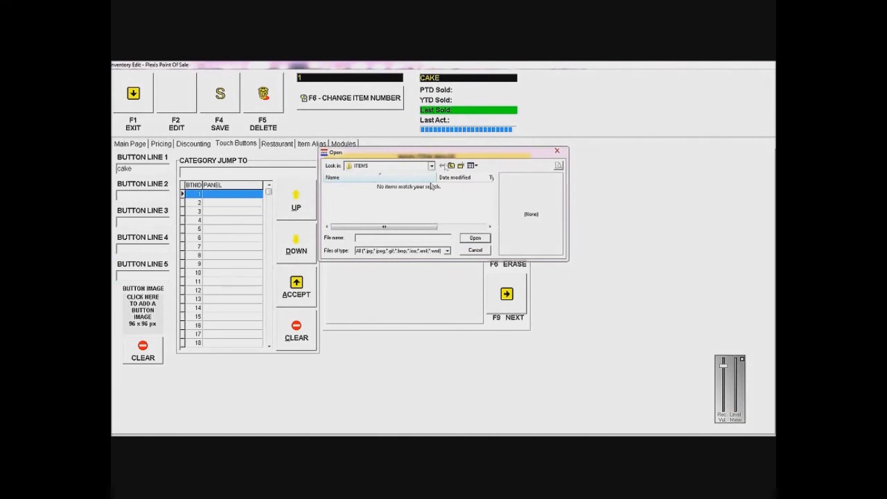
click(431, 166)
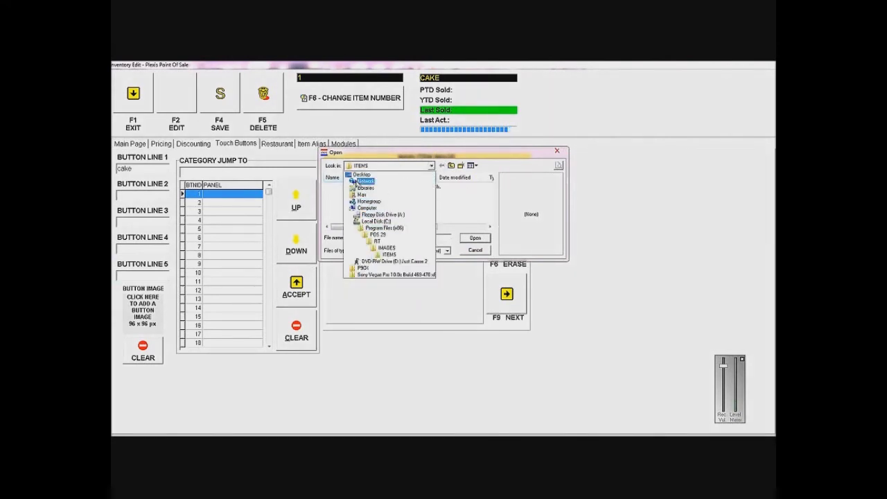
click(557, 162)
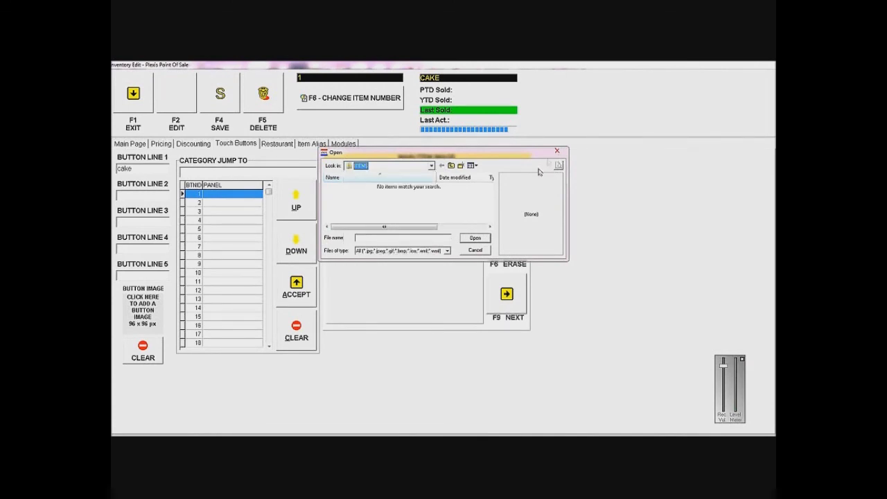
click(557, 150)
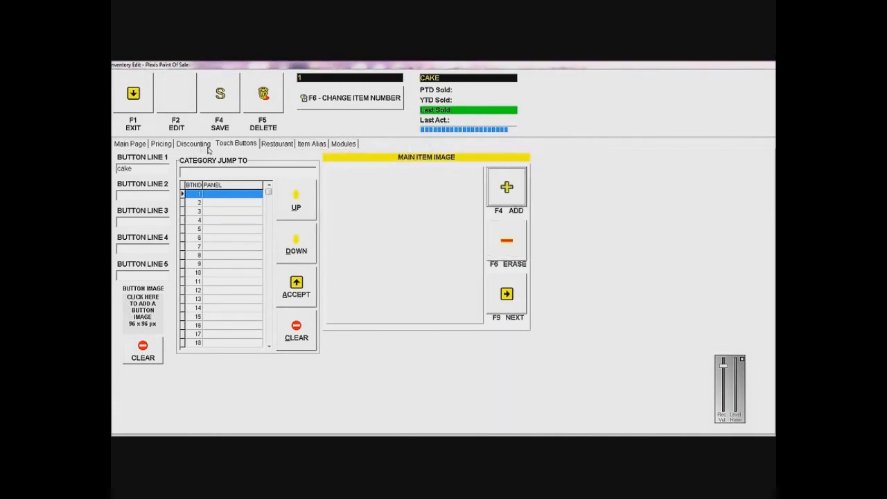
- Check CAKE's Restaurant, Item Alias and Modules pages, then save item 1
click(270, 145)
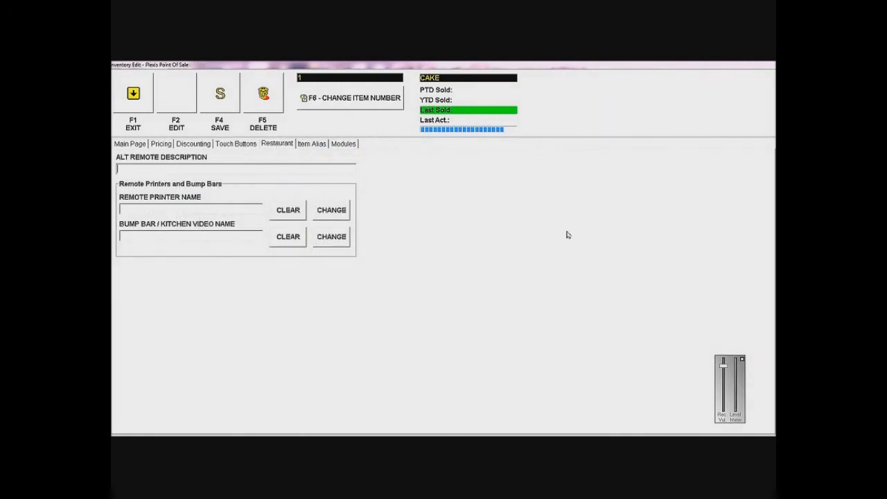
click(312, 144)
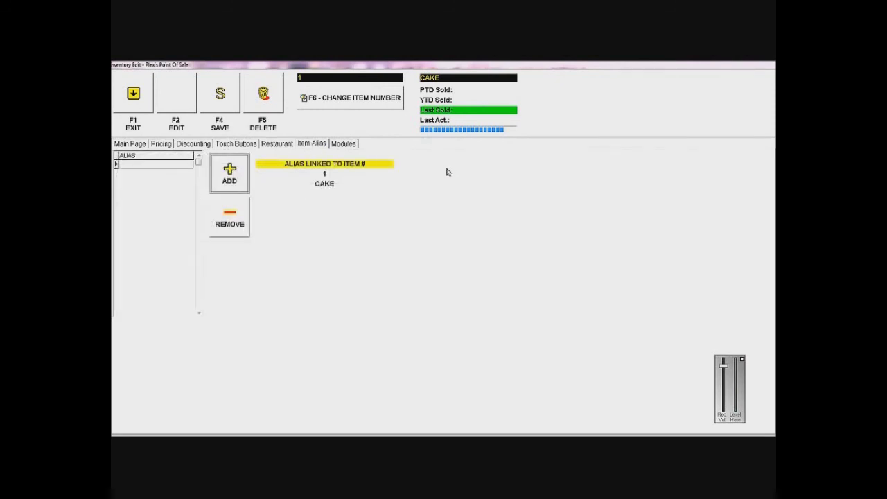
click(347, 146)
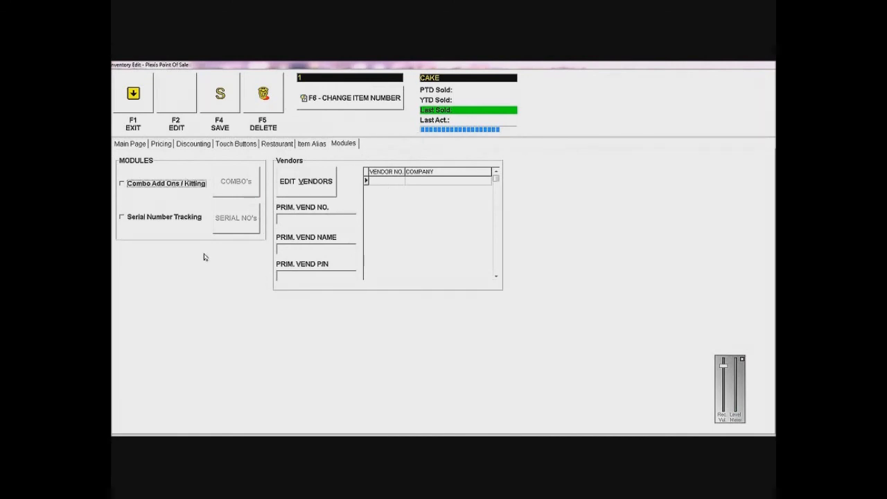
click(226, 95)
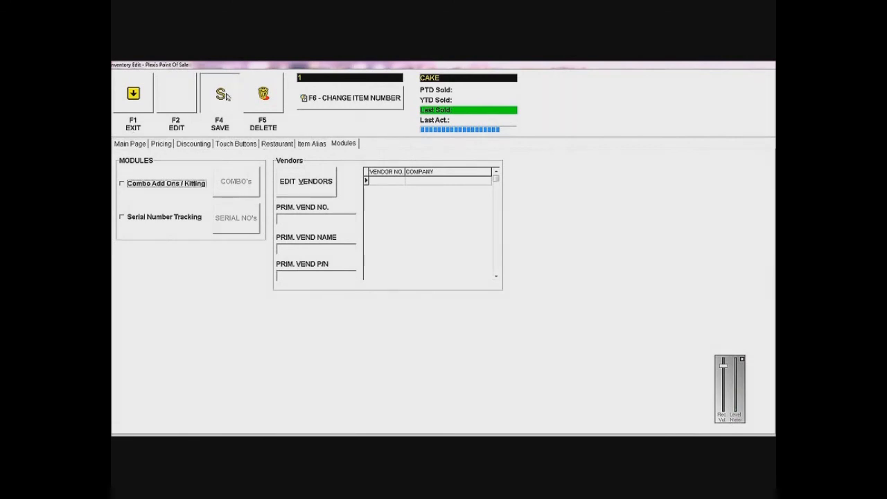